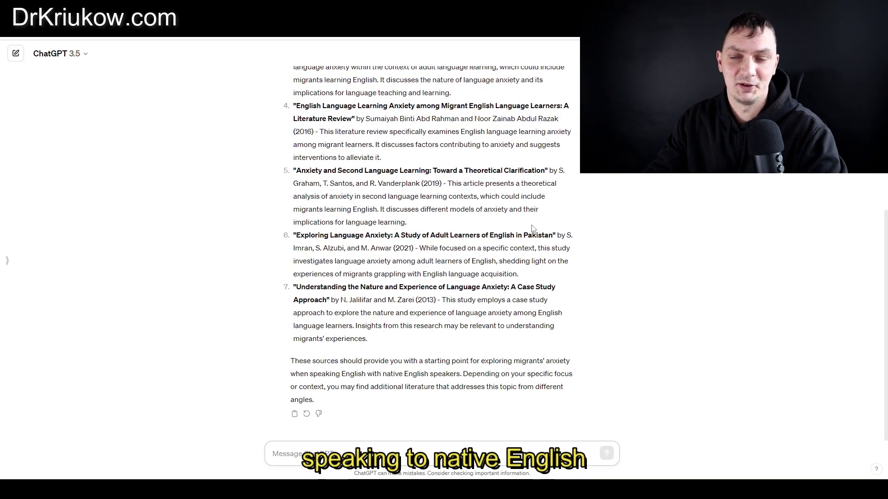
Step: Scroll through ChatGPT's reply naming the four studies that likely use qualitative methods
{"action": "scroll", "coordinate": [532, 223], "scroll_direction": "up", "scroll_amount": 4}
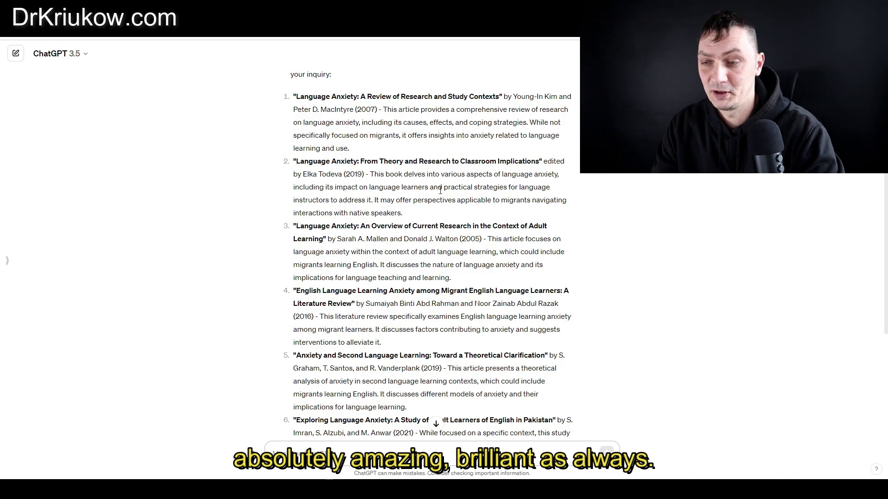
{"action": "scroll", "coordinate": [457, 251], "scroll_direction": "down", "scroll_amount": 4}
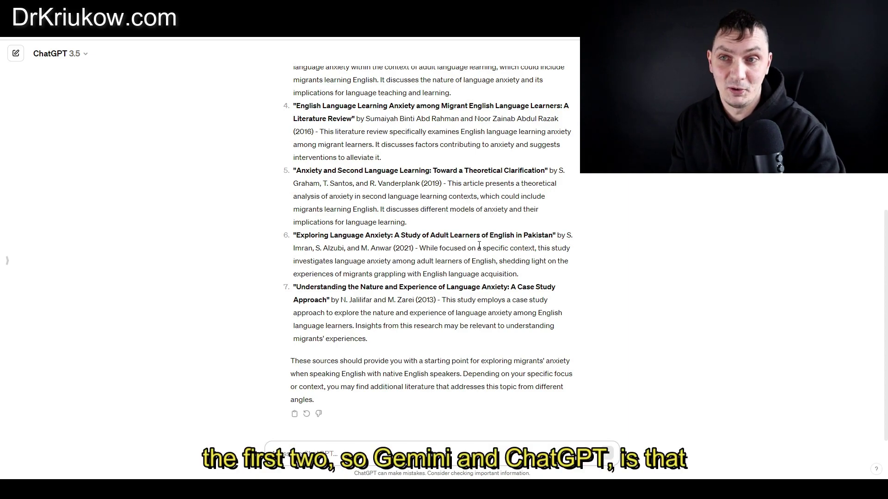
{"action": "scroll", "coordinate": [389, 424], "scroll_direction": "up", "scroll_amount": 1}
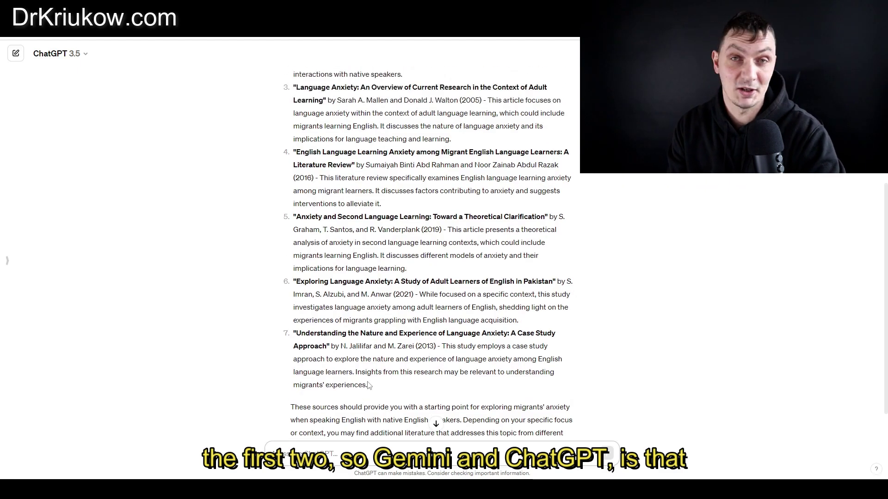
{"action": "scroll", "coordinate": [370, 330], "scroll_direction": "up", "scroll_amount": 3}
{"action": "scroll", "coordinate": [371, 325], "scroll_direction": "down", "scroll_amount": 4}
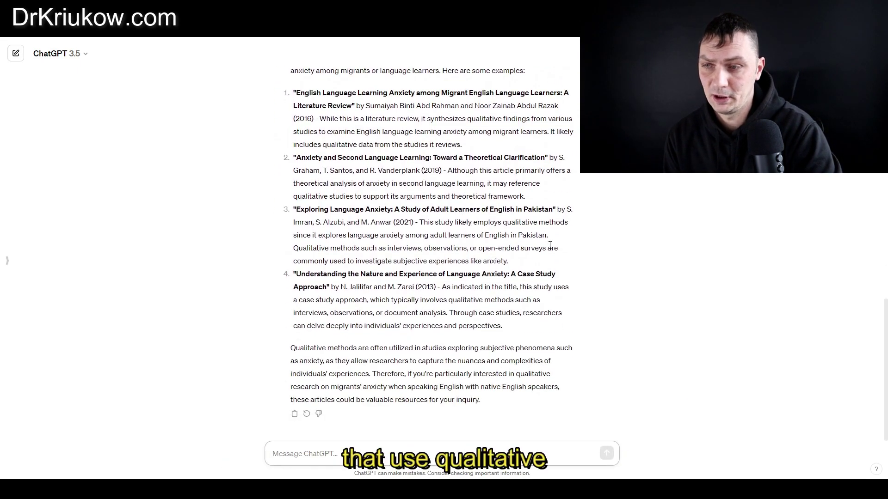
Step: Scroll over the earlier list of seven articles and the incoming citation reply
{"action": "scroll", "coordinate": [564, 250], "scroll_direction": "up", "scroll_amount": 15}
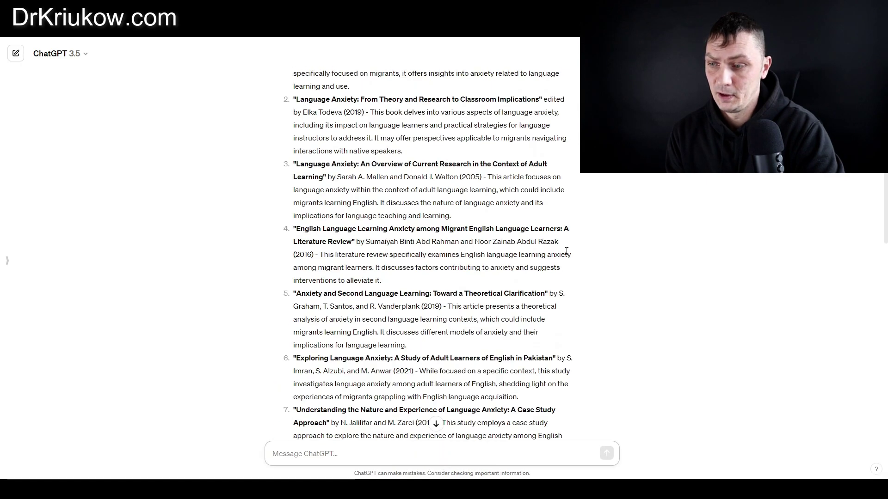
{"action": "scroll", "coordinate": [565, 252], "scroll_direction": "down", "scroll_amount": 10}
{"action": "scroll", "coordinate": [557, 254], "scroll_direction": "down", "scroll_amount": 1}
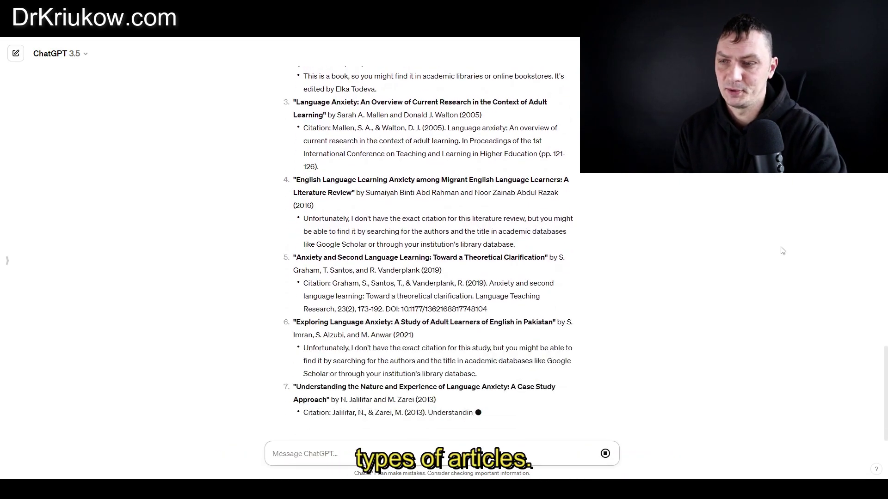
Step: Highlight the suggested databases Google Scholar, PubMed and JSTOR in the finished citation reply
{"action": "scroll", "coordinate": [748, 257], "scroll_direction": "up", "scroll_amount": 5}
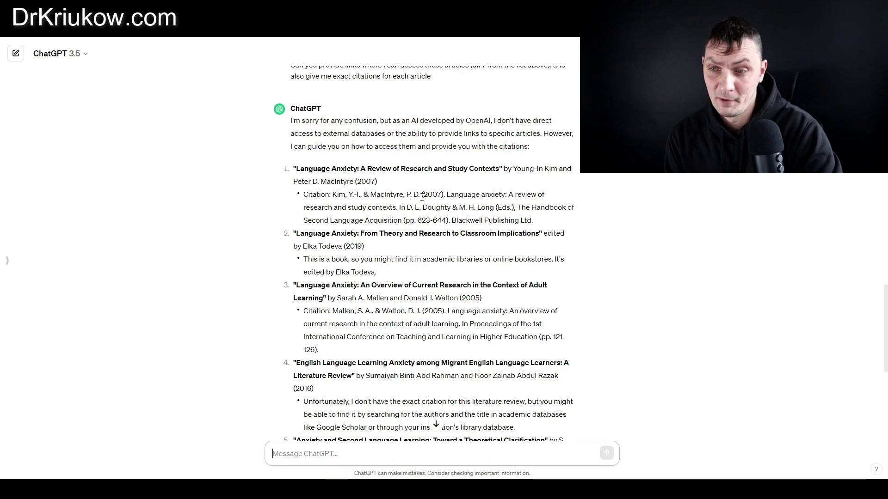
{"action": "scroll", "coordinate": [524, 227], "scroll_direction": "down", "scroll_amount": 6}
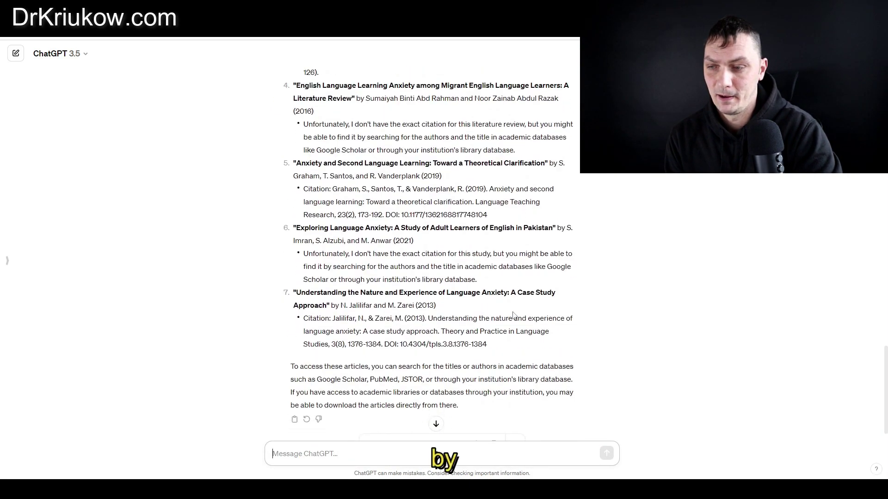
{"action": "left_click_drag", "start_coordinate": [316, 380], "coordinate": [431, 379]}
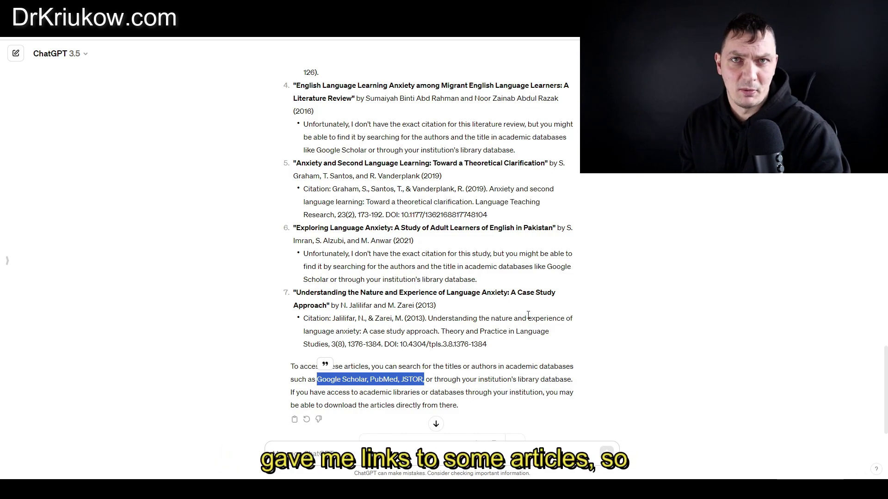
{"action": "scroll", "coordinate": [504, 307], "scroll_direction": "up", "scroll_amount": 1}
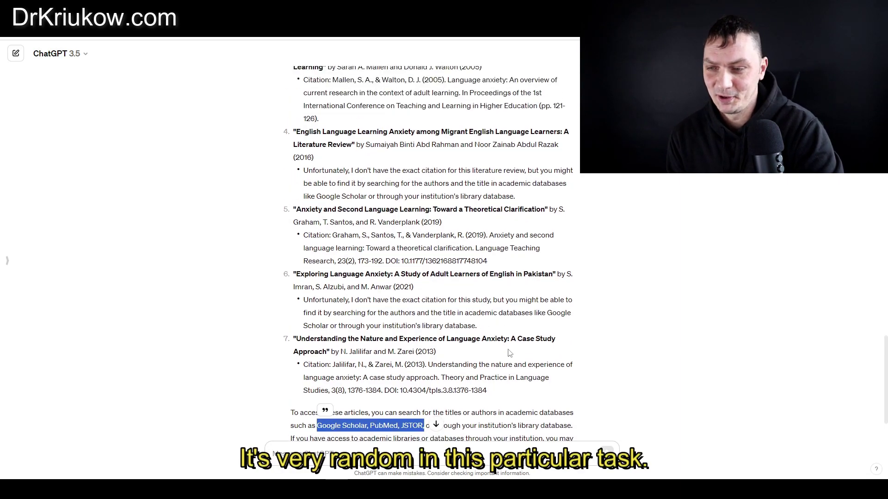
{"action": "scroll", "coordinate": [510, 353], "scroll_direction": "down", "scroll_amount": 2}
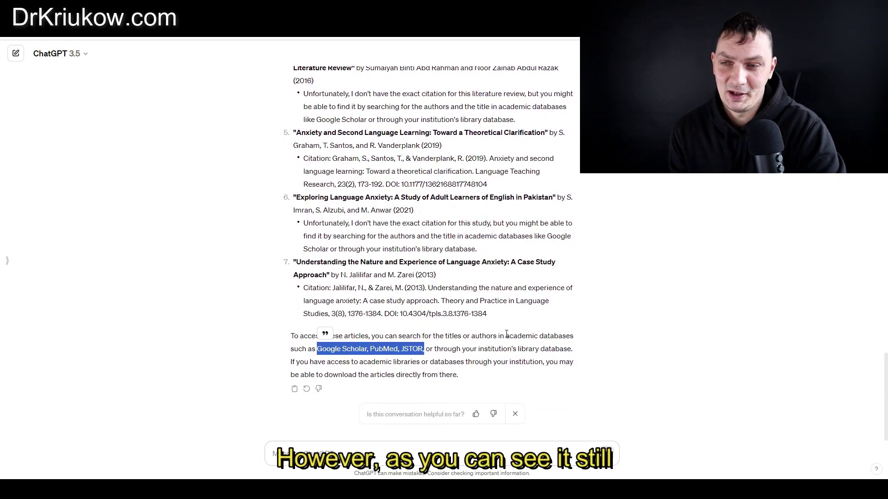
{"action": "scroll", "coordinate": [507, 333], "scroll_direction": "up", "scroll_amount": 3}
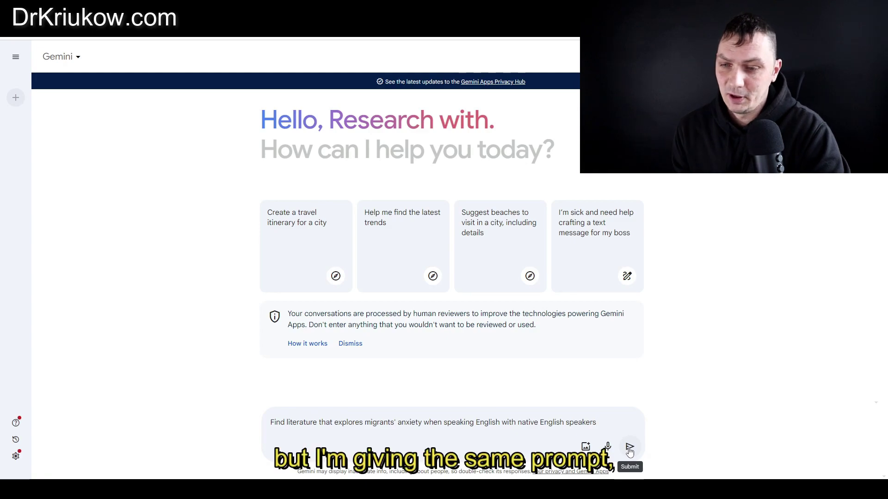
Step: Submit the migrants' anxiety literature prompt to Gemini and review its articles, books and resources
{"action": "left_click", "coordinate": [630, 447]}
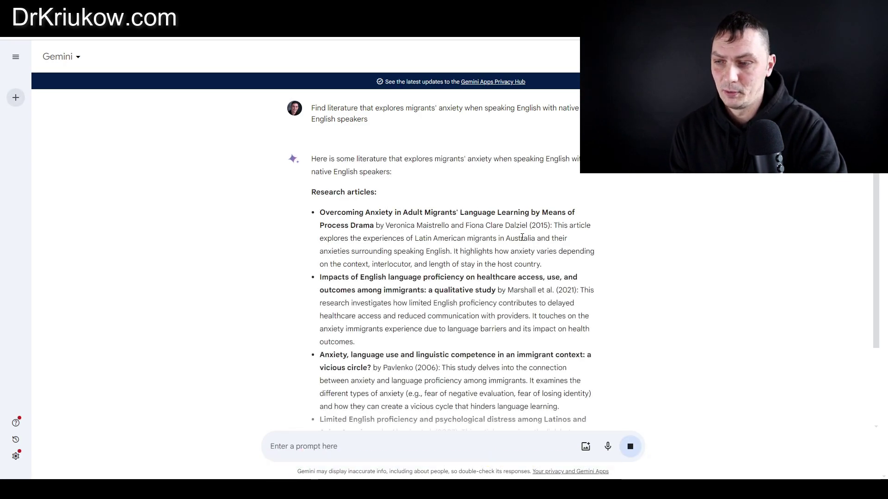
{"action": "scroll", "coordinate": [518, 232], "scroll_direction": "down", "scroll_amount": 2}
{"action": "scroll", "coordinate": [521, 241], "scroll_direction": "down", "scroll_amount": 4}
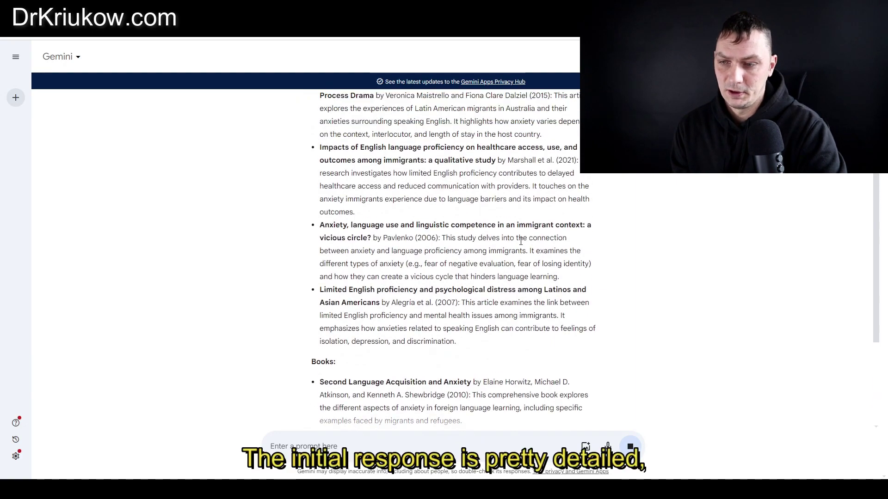
{"action": "scroll", "coordinate": [521, 248], "scroll_direction": "up", "scroll_amount": 6}
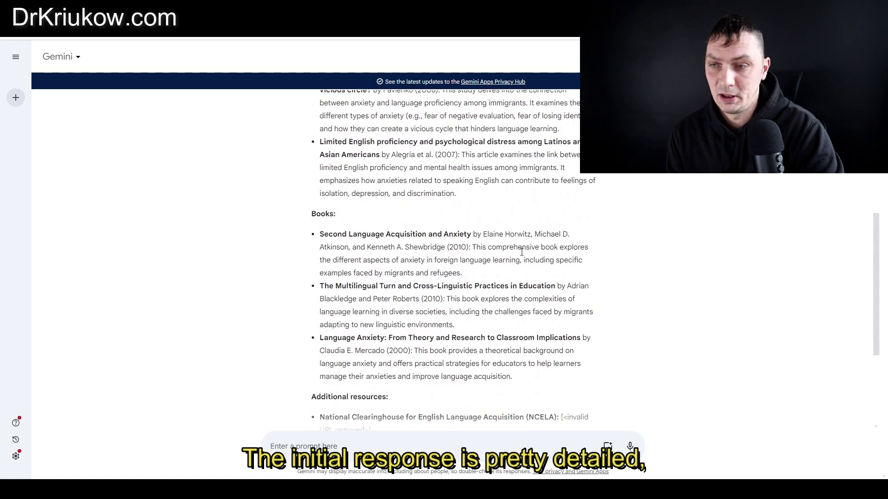
{"action": "scroll", "coordinate": [518, 254], "scroll_direction": "down", "scroll_amount": 7}
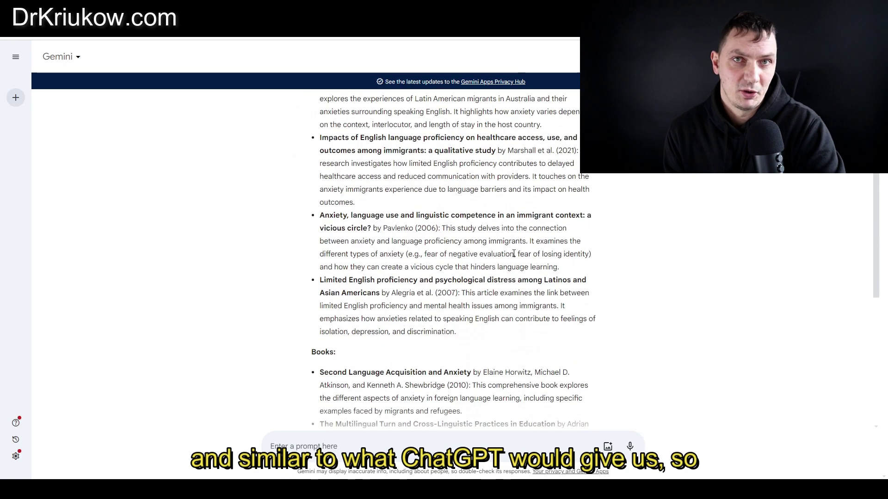
{"action": "scroll", "coordinate": [514, 254], "scroll_direction": "down", "scroll_amount": 3}
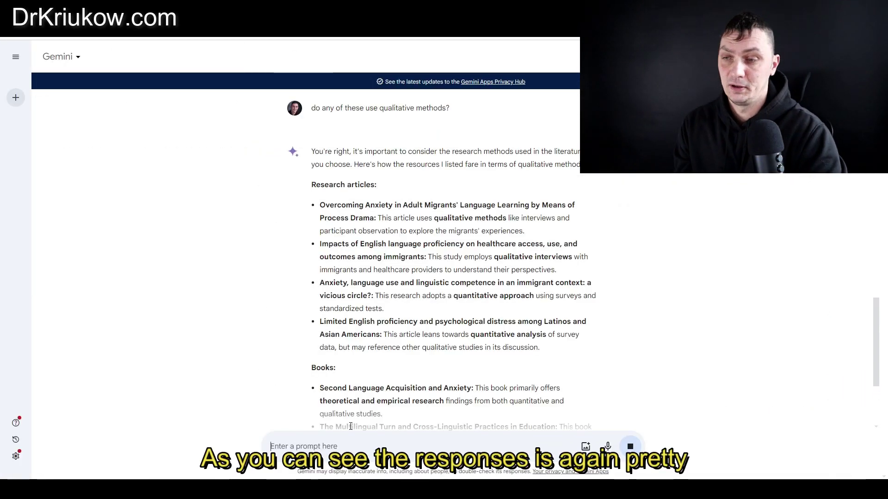
Step: Scroll down through Gemini's answer classifying the articles as qualitative or quantitative
{"action": "scroll", "coordinate": [350, 426], "scroll_direction": "down", "scroll_amount": 6}
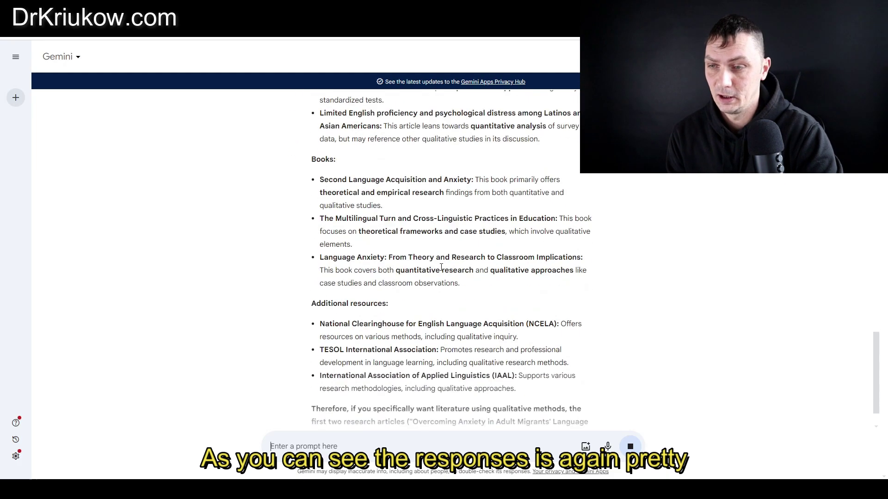
{"action": "scroll", "coordinate": [449, 244], "scroll_direction": "down", "scroll_amount": 1}
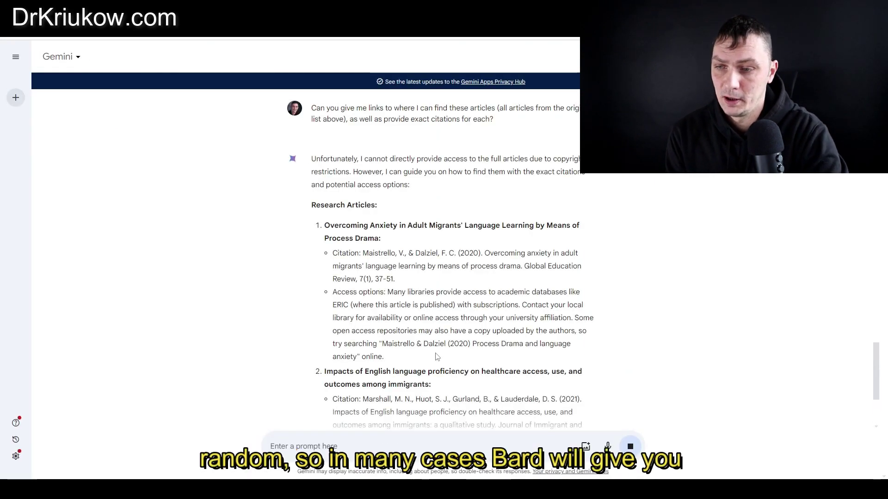
{"action": "scroll", "coordinate": [498, 250], "scroll_direction": "down", "scroll_amount": 6}
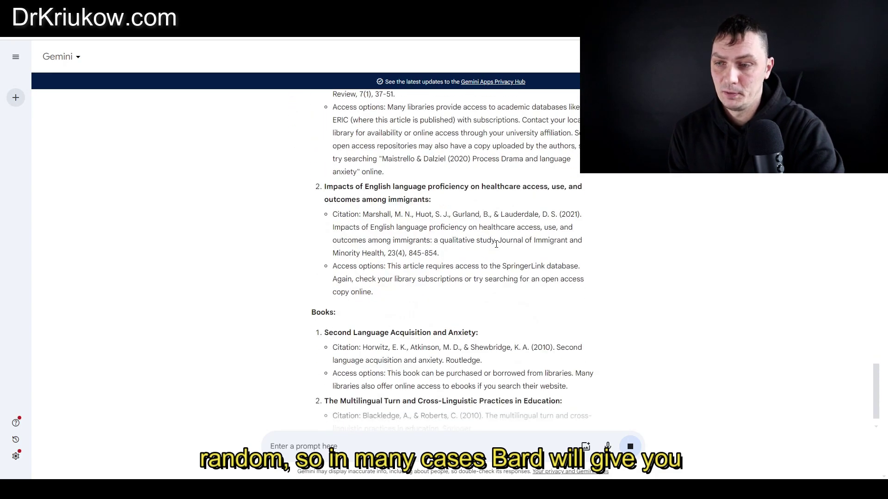
{"action": "scroll", "coordinate": [495, 247], "scroll_direction": "up", "scroll_amount": 6}
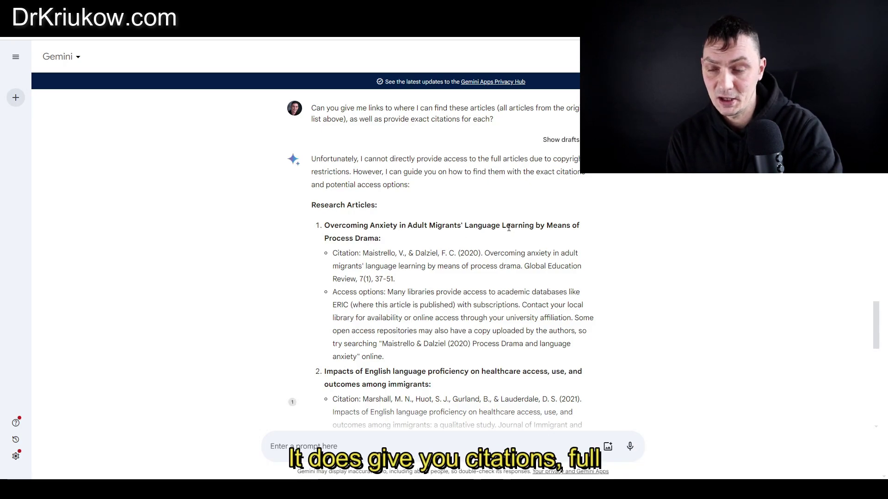
{"action": "scroll", "coordinate": [502, 224], "scroll_direction": "down", "scroll_amount": 3}
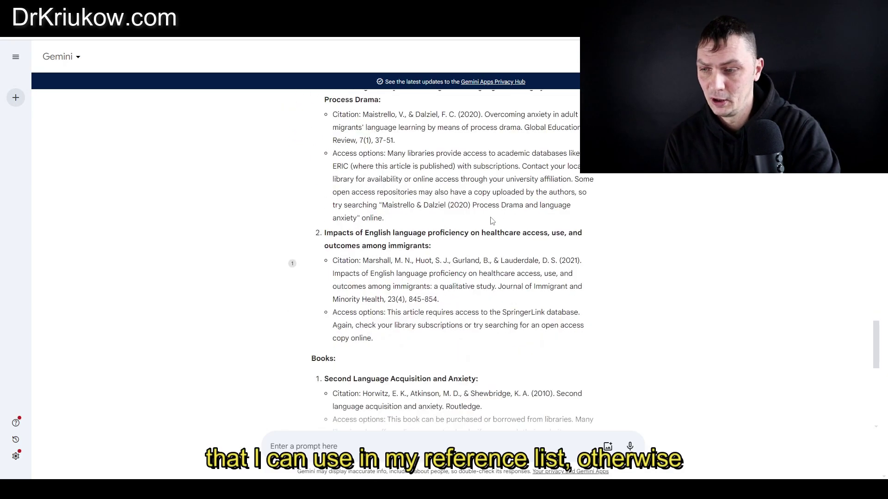
{"action": "scroll", "coordinate": [501, 220], "scroll_direction": "down", "scroll_amount": 6}
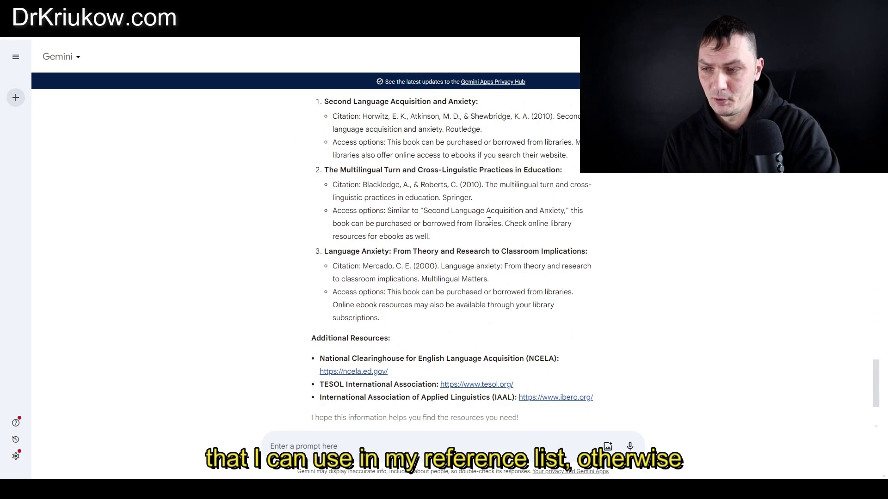
{"action": "scroll", "coordinate": [489, 221], "scroll_direction": "down", "scroll_amount": 3}
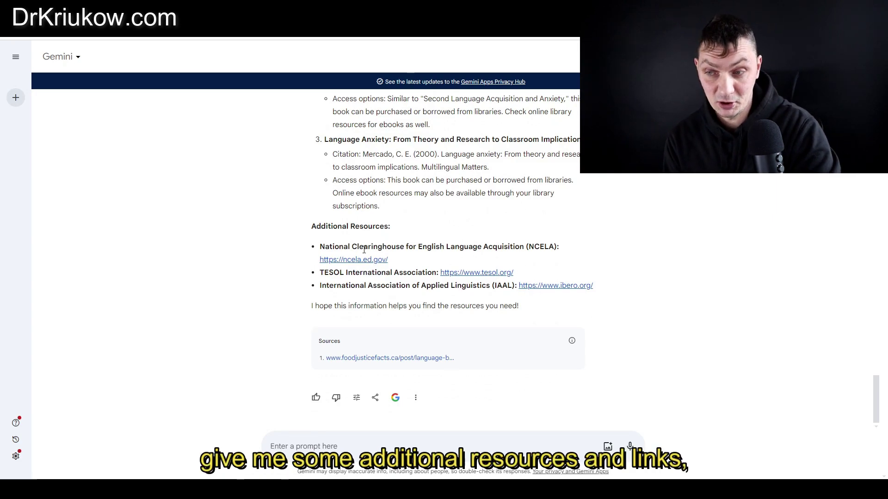
{"action": "scroll", "coordinate": [467, 259], "scroll_direction": "up", "scroll_amount": 4}
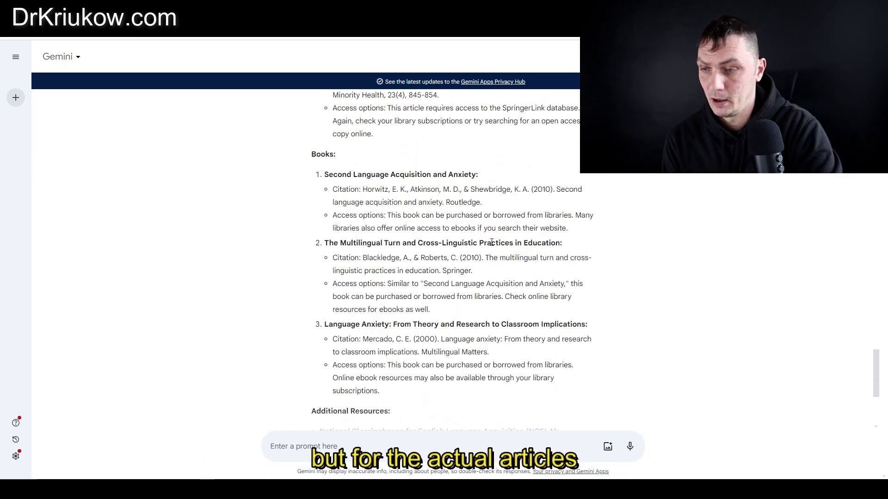
{"action": "scroll", "coordinate": [494, 242], "scroll_direction": "up", "scroll_amount": 3}
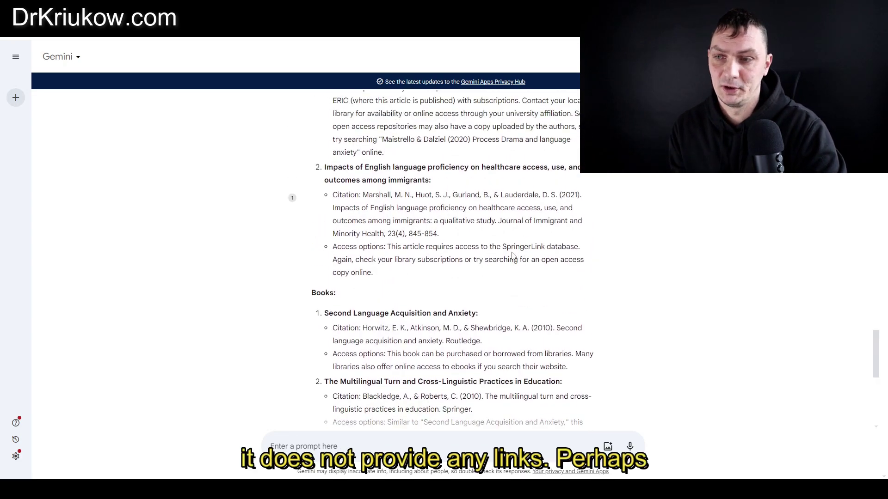
{"action": "scroll", "coordinate": [509, 256], "scroll_direction": "up", "scroll_amount": 4}
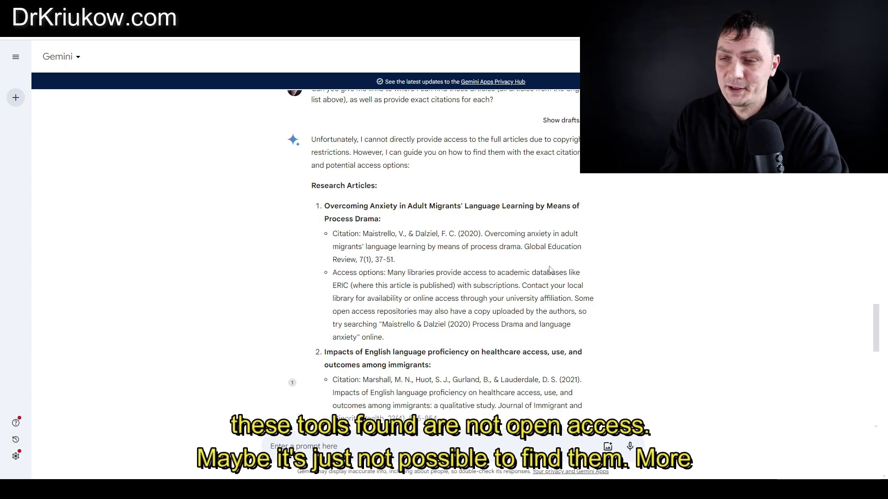
{"action": "scroll", "coordinate": [540, 262], "scroll_direction": "up", "scroll_amount": 4}
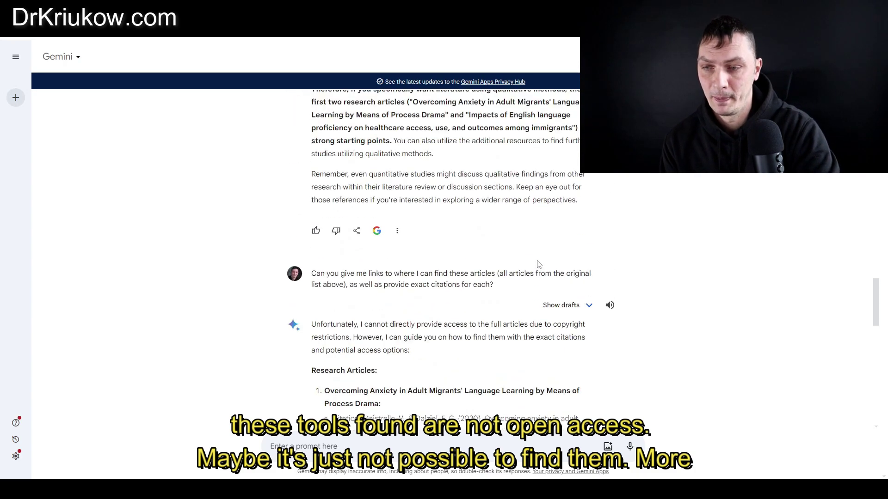
{"action": "scroll", "coordinate": [540, 265], "scroll_direction": "down", "scroll_amount": 15}
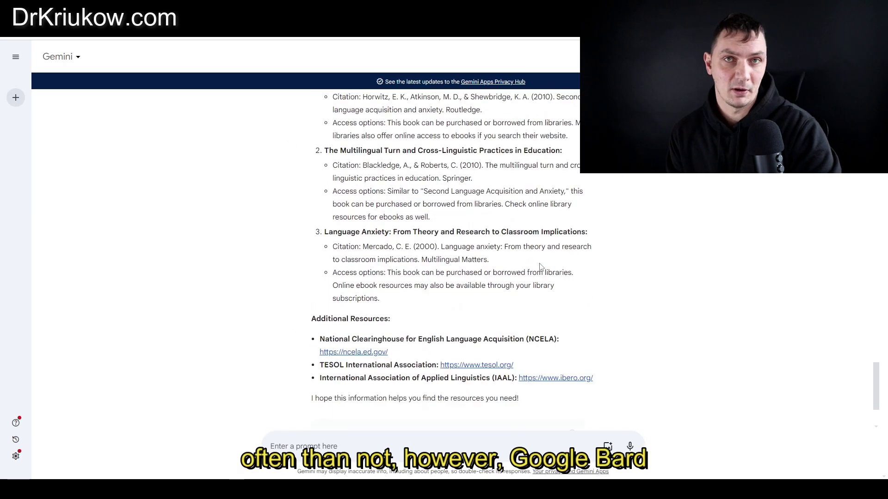
{"action": "scroll", "coordinate": [540, 286], "scroll_direction": "down", "scroll_amount": 2}
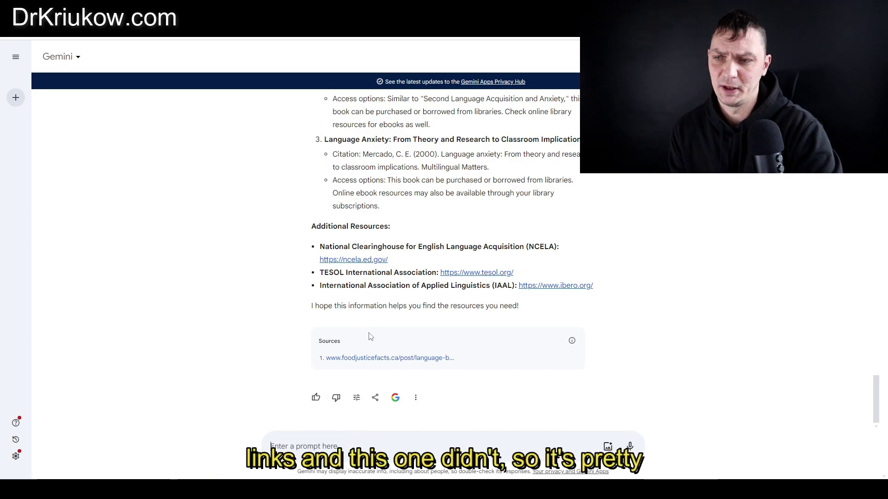
{"action": "scroll", "coordinate": [469, 287], "scroll_direction": "up", "scroll_amount": 1}
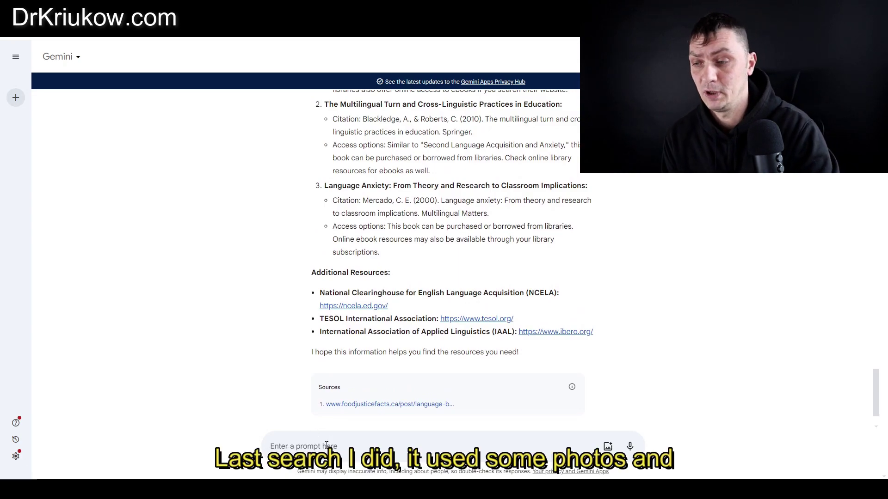
Step: Paste the migrants' English-speaking anxiety query into the search box and run it
{"action": "left_click", "coordinate": [312, 445]}
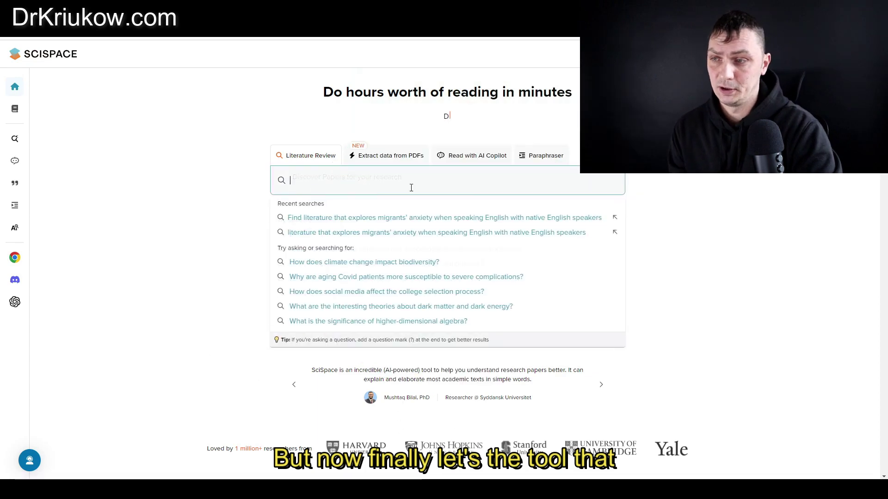
{"action": "key", "text": "ctrl+v"}
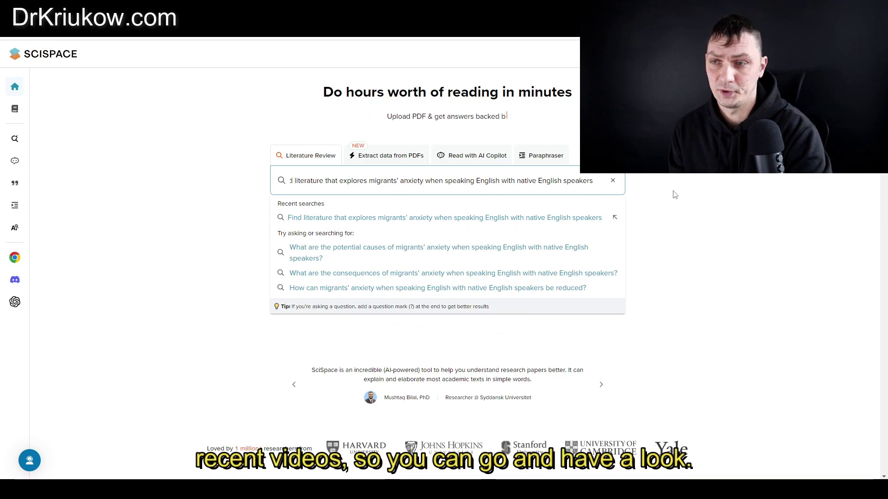
{"action": "key", "text": "Return"}
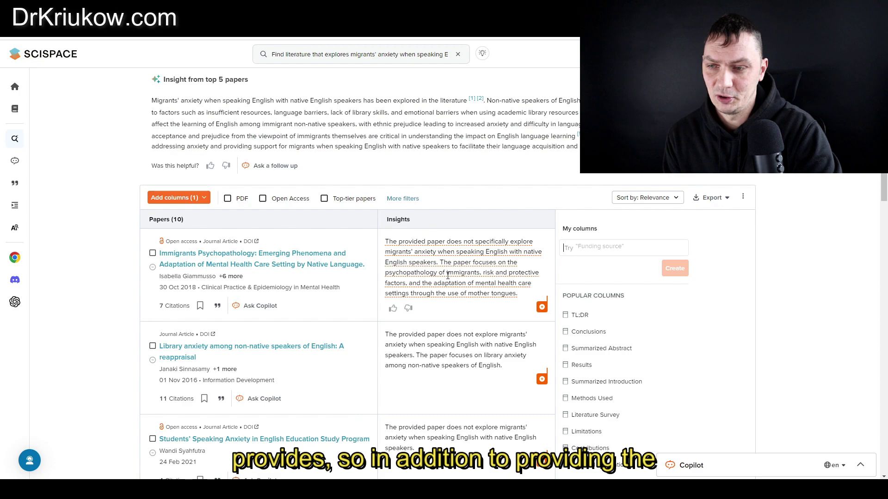
{"action": "scroll", "coordinate": [467, 231], "scroll_direction": "down", "scroll_amount": 3}
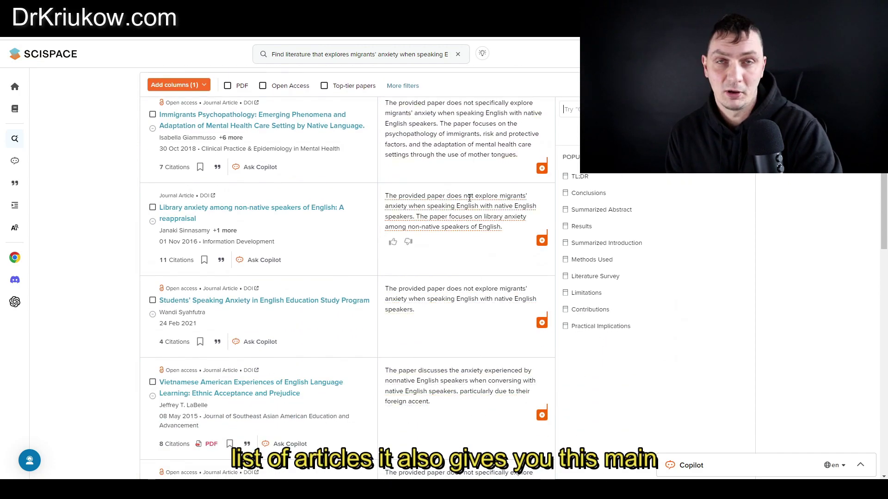
{"action": "scroll", "coordinate": [478, 202], "scroll_direction": "up", "scroll_amount": 3}
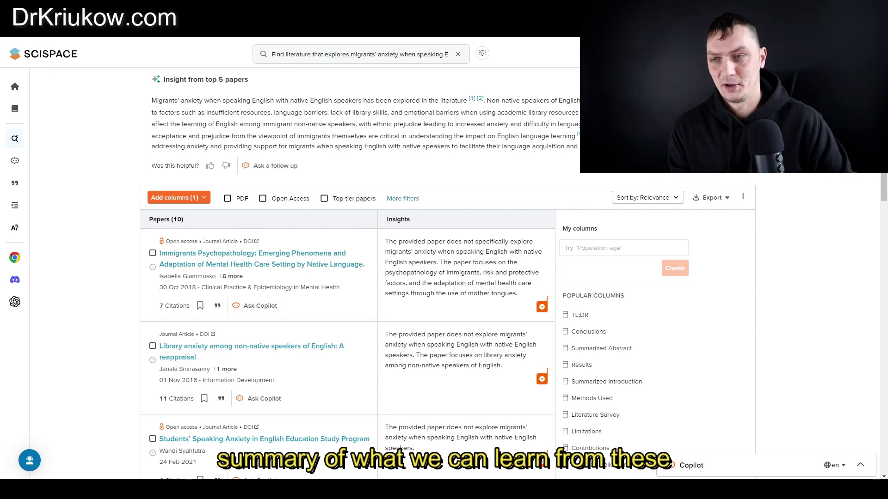
{"action": "left_click", "coordinate": [563, 248]}
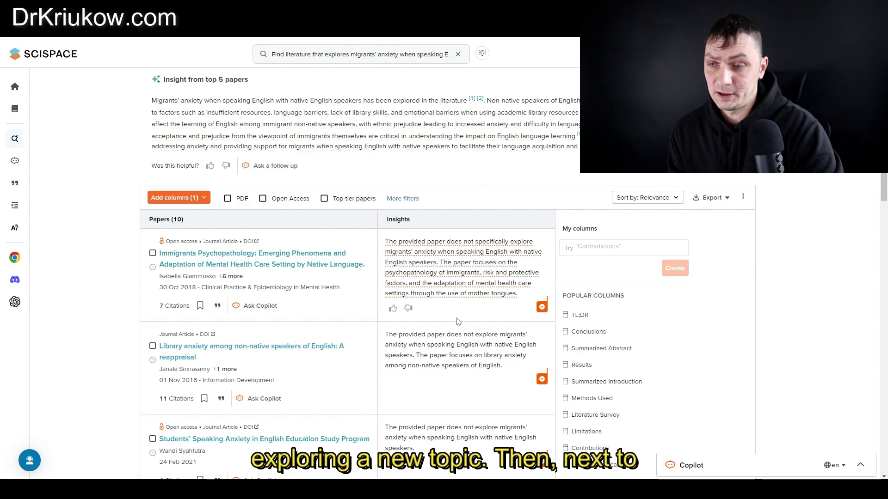
{"action": "scroll", "coordinate": [408, 241], "scroll_direction": "down", "scroll_amount": 4}
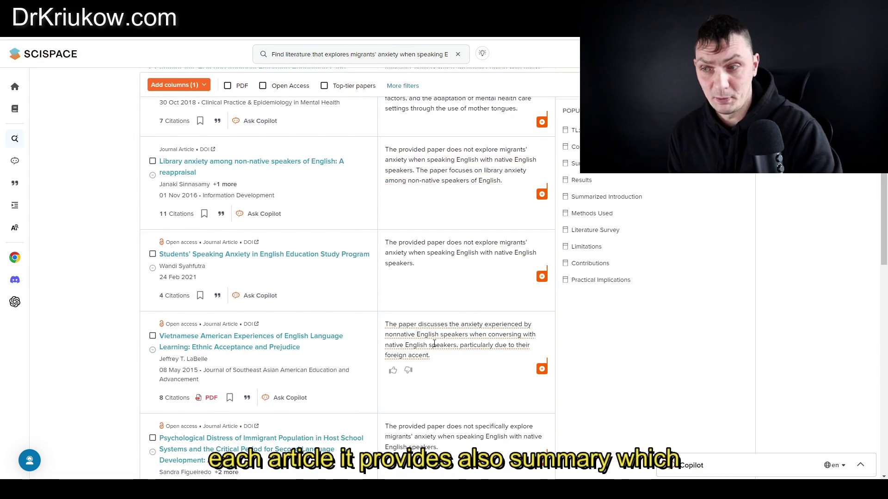
{"action": "scroll", "coordinate": [433, 343], "scroll_direction": "up", "scroll_amount": 2}
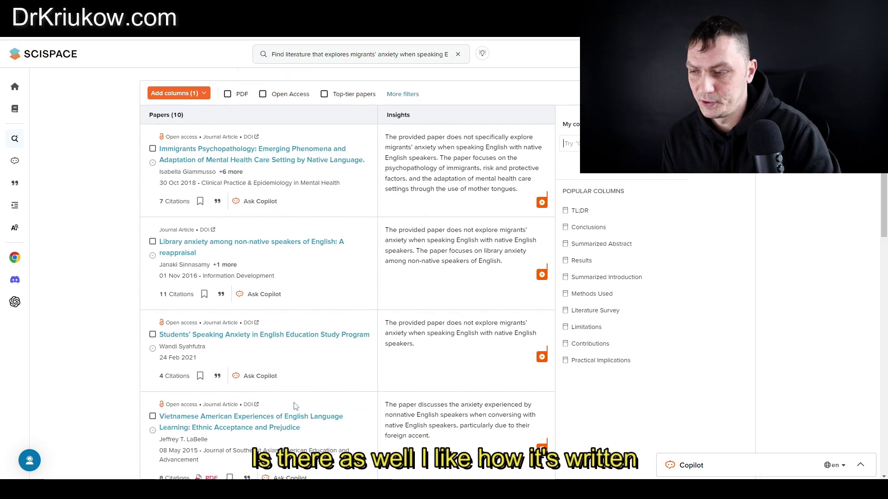
{"action": "scroll", "coordinate": [250, 352], "scroll_direction": "down", "scroll_amount": 2}
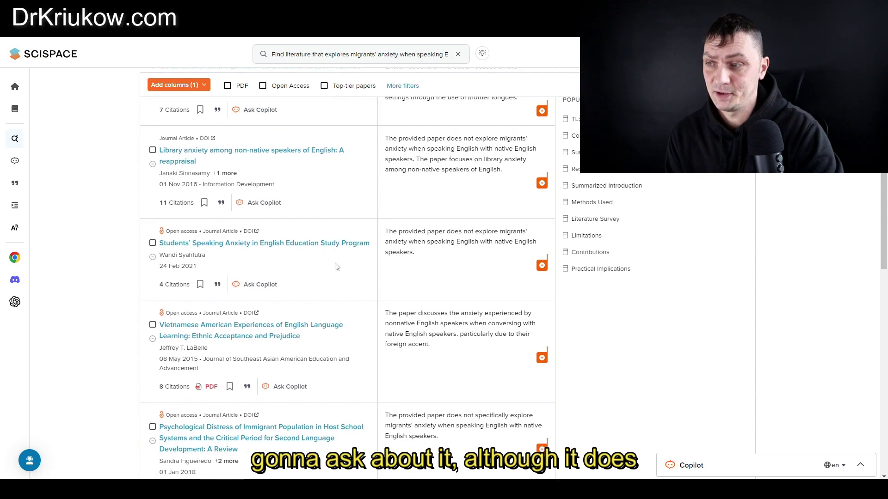
{"action": "scroll", "coordinate": [286, 250], "scroll_direction": "up", "scroll_amount": 1}
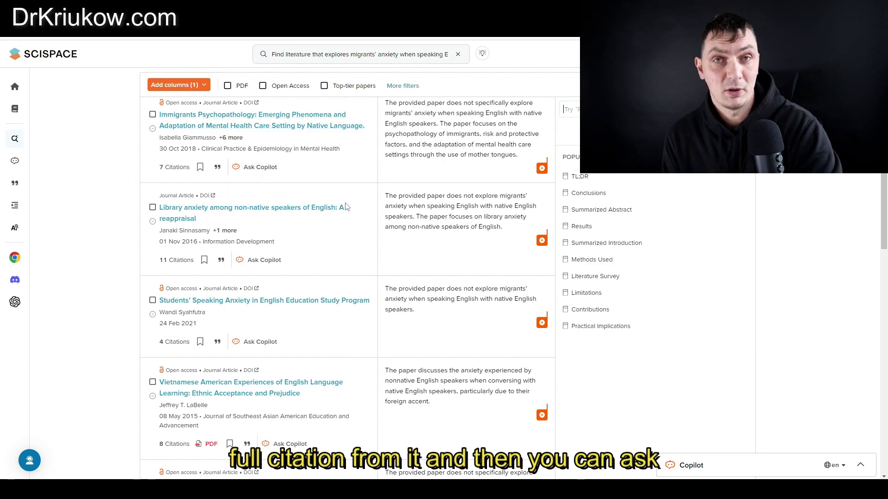
Step: Ask Copilot about the 'Students' Speaking Anxiety in English Education Study Program' paper and read its reply
{"action": "left_click", "coordinate": [276, 341]}
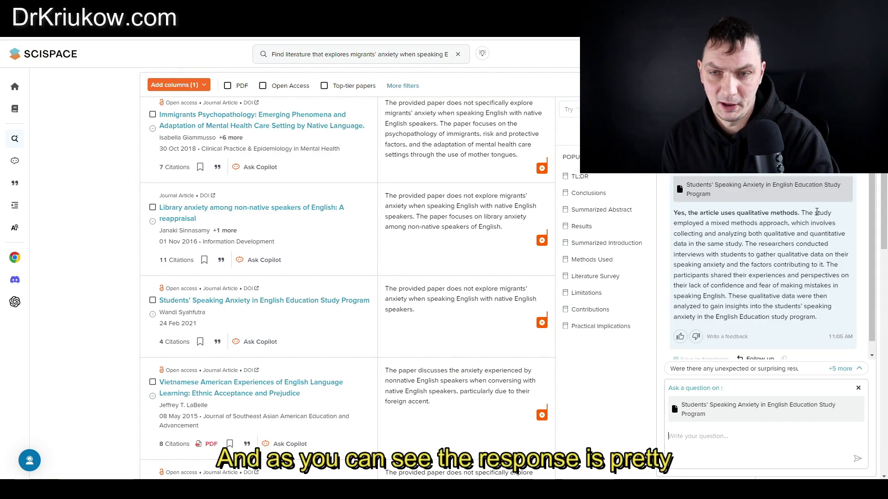
{"action": "scroll", "coordinate": [560, 304], "scroll_direction": "down", "scroll_amount": 4}
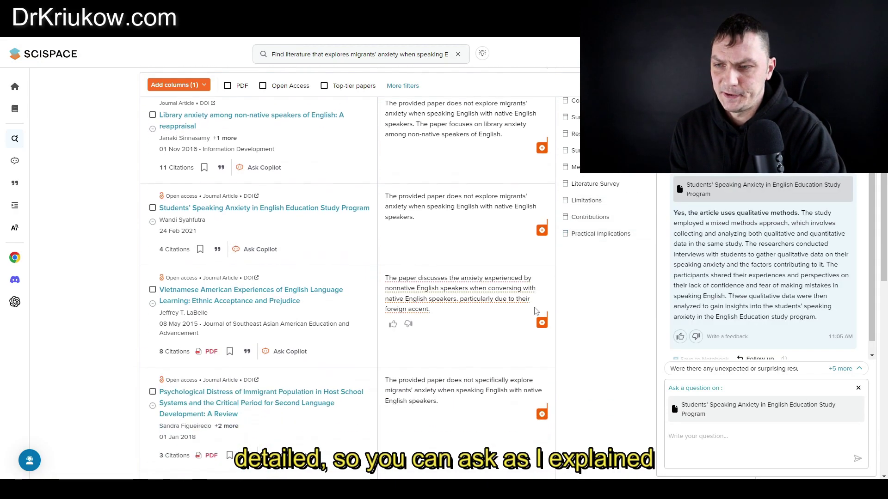
{"action": "scroll", "coordinate": [514, 294], "scroll_direction": "down", "scroll_amount": 2}
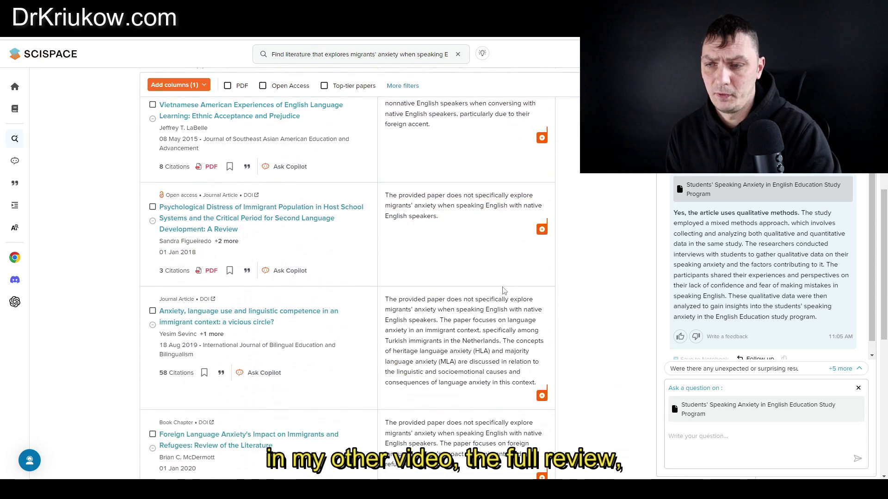
{"action": "scroll", "coordinate": [726, 294], "scroll_direction": "down", "scroll_amount": 1}
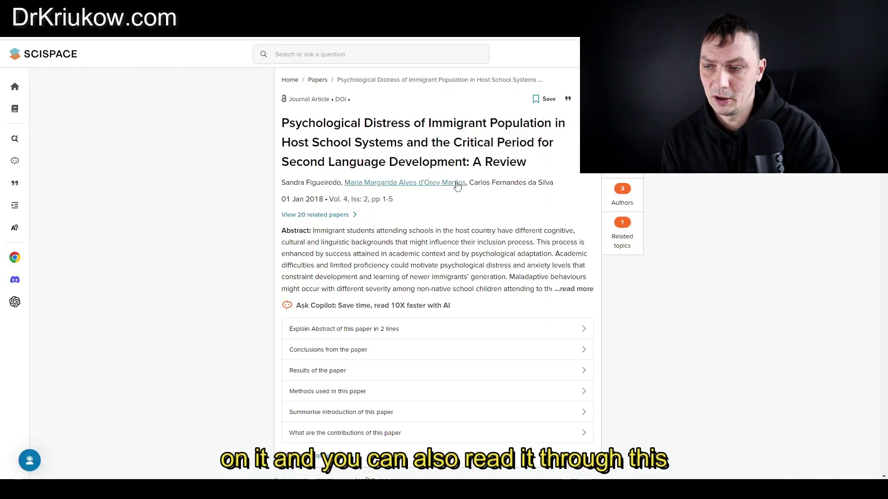
Step: Scroll down to the review paper's embedded full-text PDF and back up to its abstract
{"action": "scroll", "coordinate": [475, 206], "scroll_direction": "down", "scroll_amount": 10}
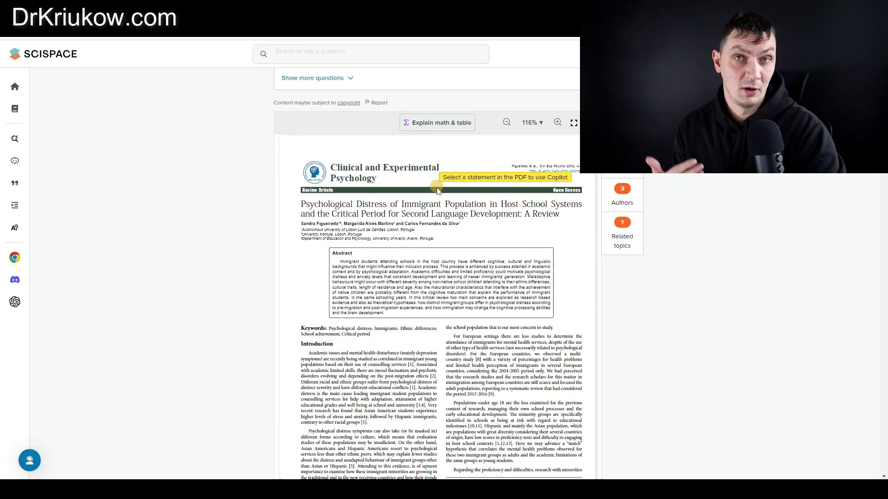
{"action": "scroll", "coordinate": [457, 219], "scroll_direction": "up", "scroll_amount": 5}
{"action": "scroll", "coordinate": [457, 220], "scroll_direction": "up", "scroll_amount": 3}
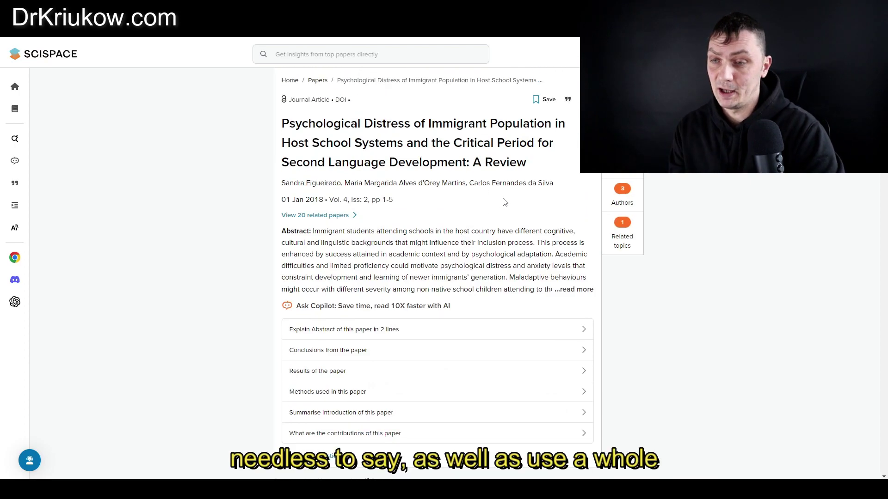
{"action": "scroll", "coordinate": [505, 202], "scroll_direction": "down", "scroll_amount": 8}
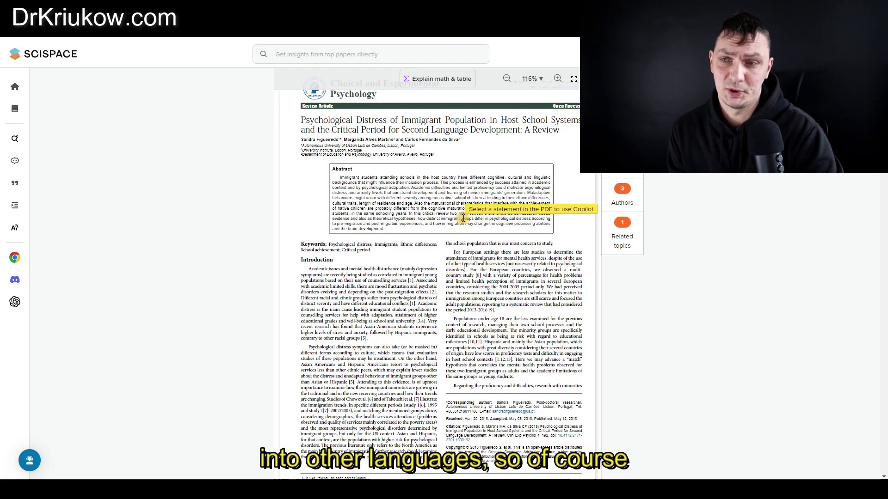
{"action": "scroll", "coordinate": [461, 219], "scroll_direction": "up", "scroll_amount": 7}
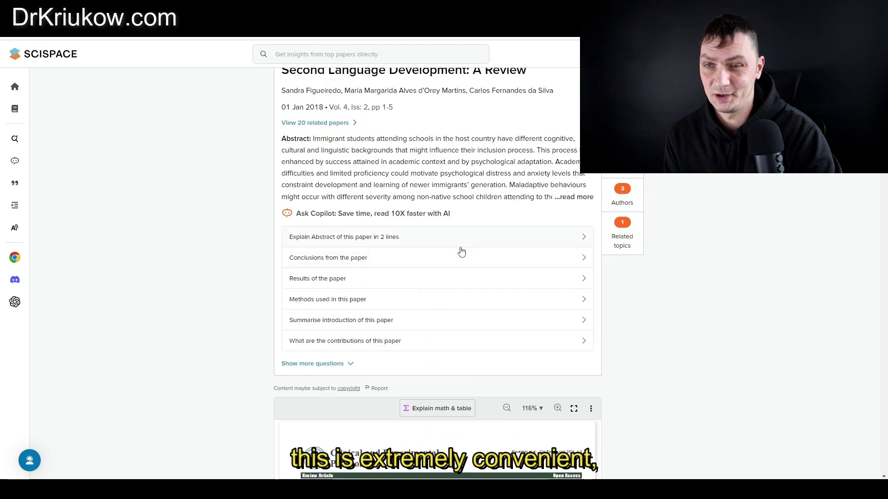
{"action": "scroll", "coordinate": [461, 252], "scroll_direction": "up", "scroll_amount": 1}
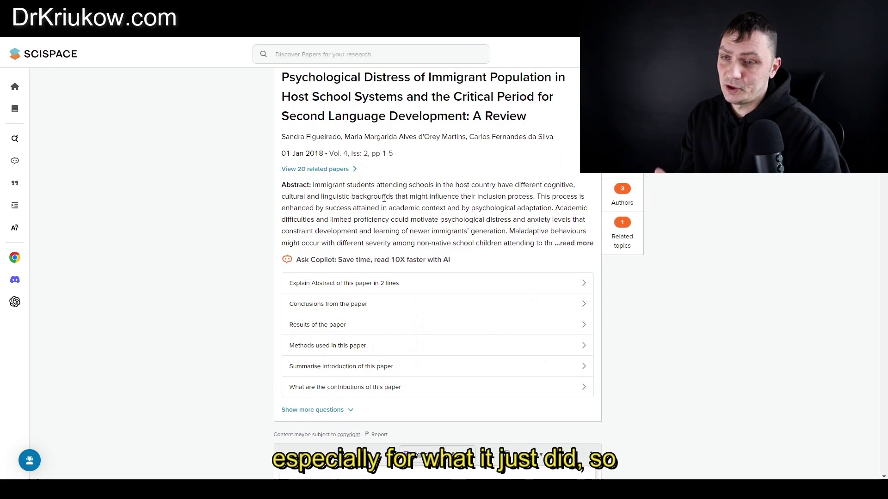